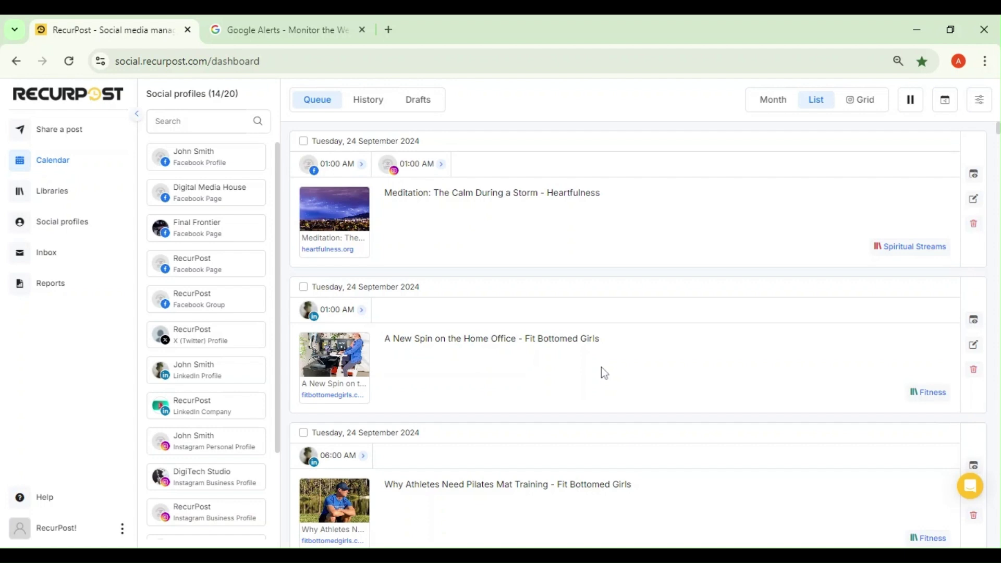
- Switch to the Google Alerts page to start the Artificial Intelligence alert
{"action": "left_click", "coordinate": [361, 30]}
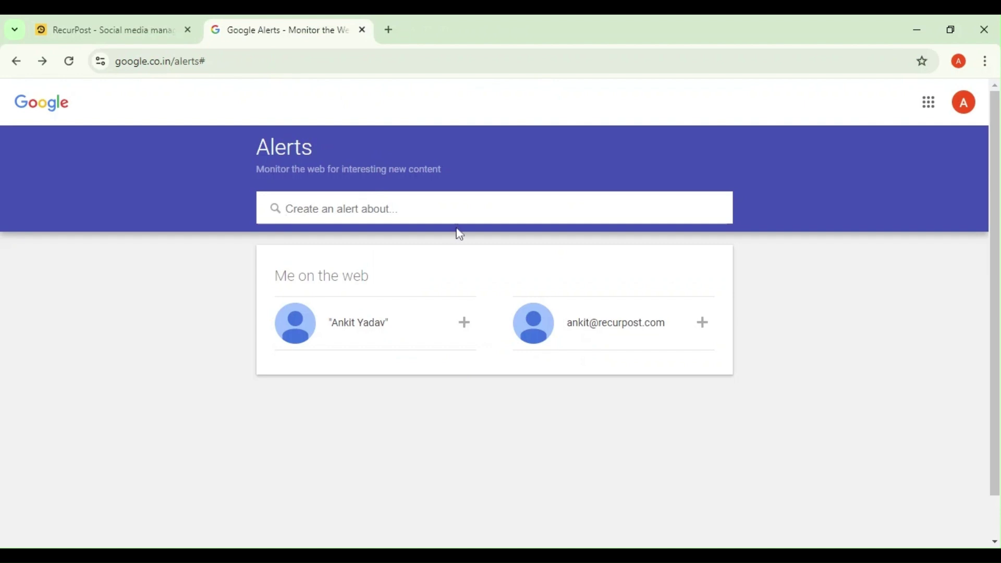
{"action": "type", "text": "Arti"}
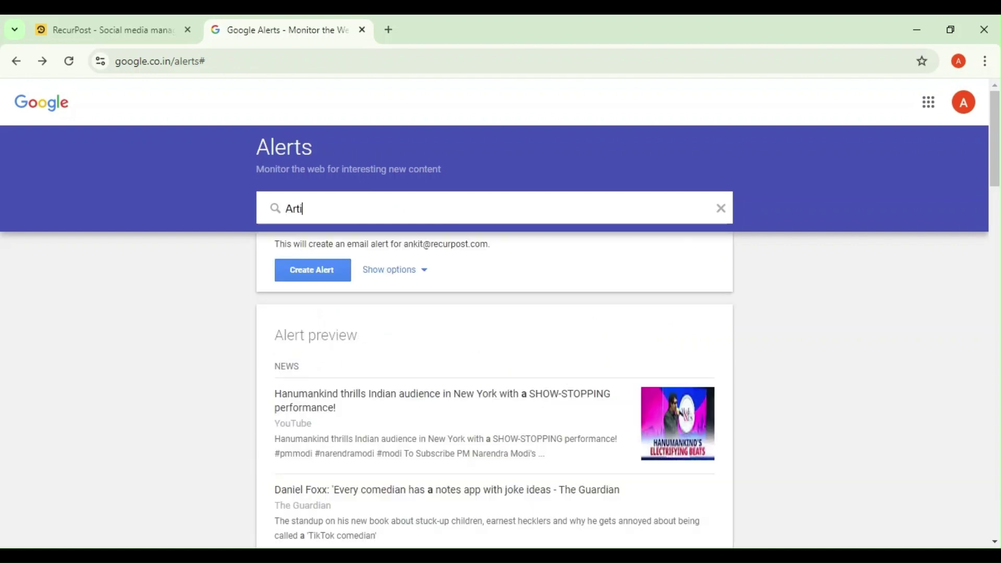
{"action": "type", "text": "ficial"}
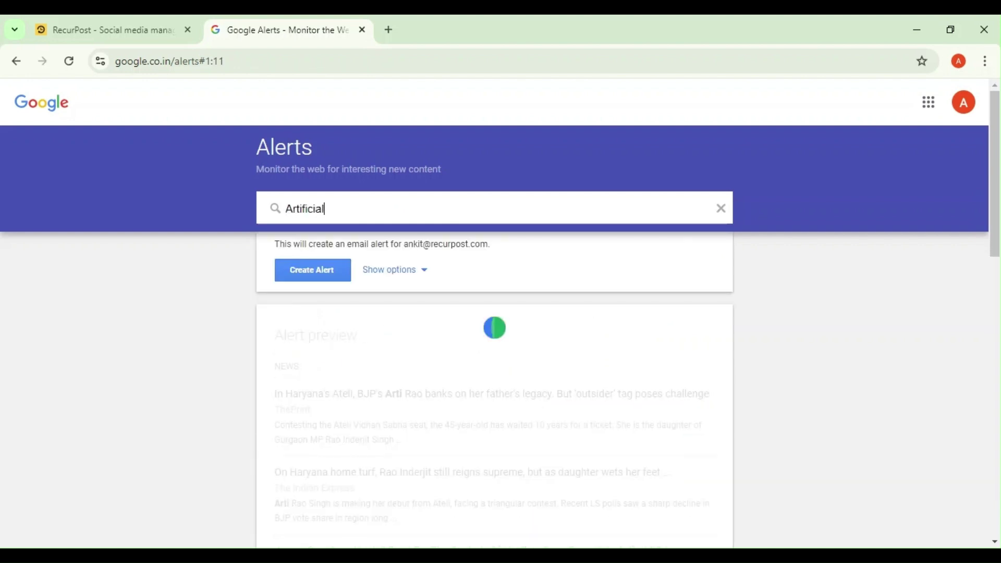
{"action": "type", "text": " Intelligenc"}
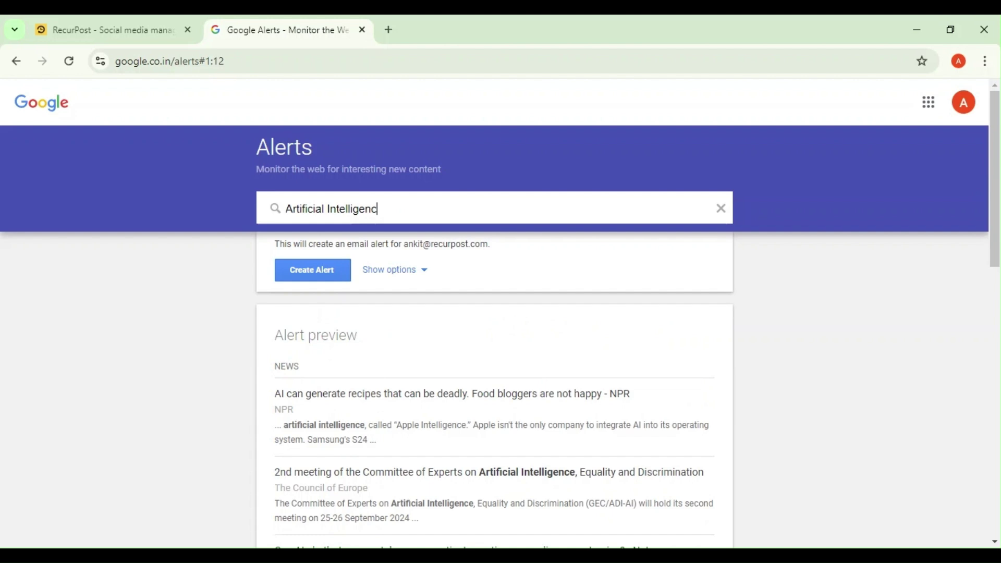
{"action": "type", "text": "e"}
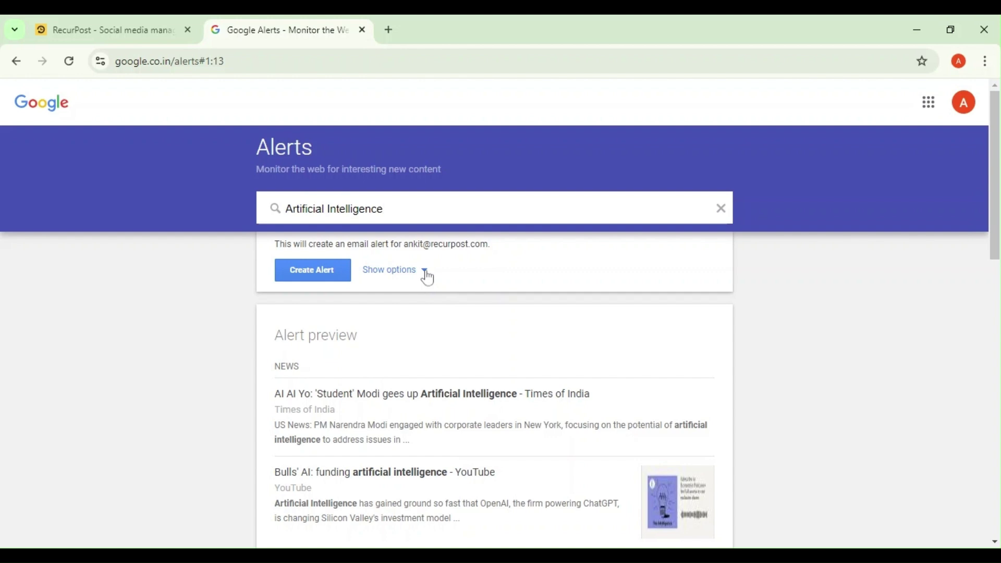
- Set the alert to arrive at most once a day from News and Blogs sources
{"action": "left_click", "coordinate": [423, 271]}
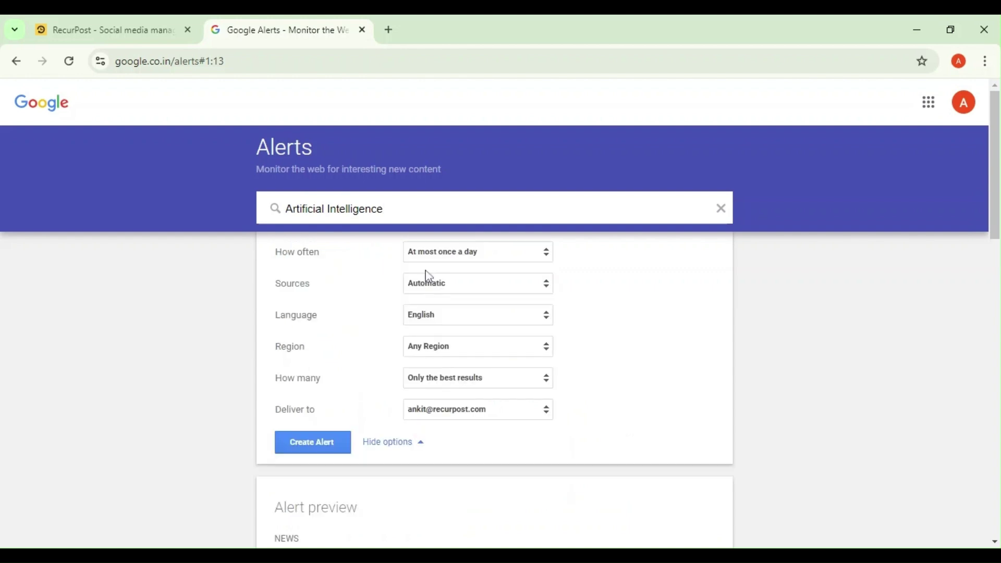
{"action": "left_click", "coordinate": [482, 255]}
{"action": "left_click", "coordinate": [484, 260]}
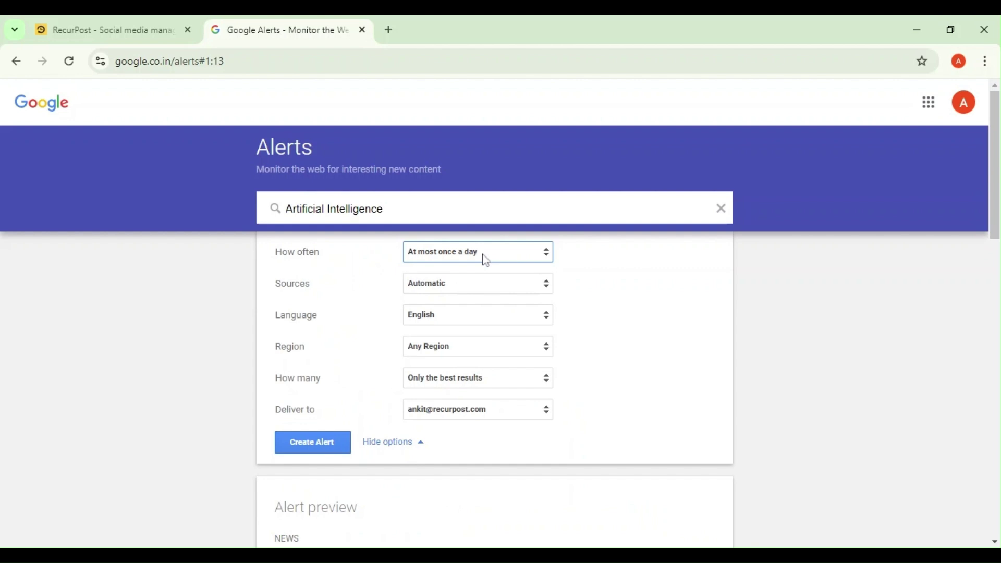
{"action": "left_click", "coordinate": [466, 291]}
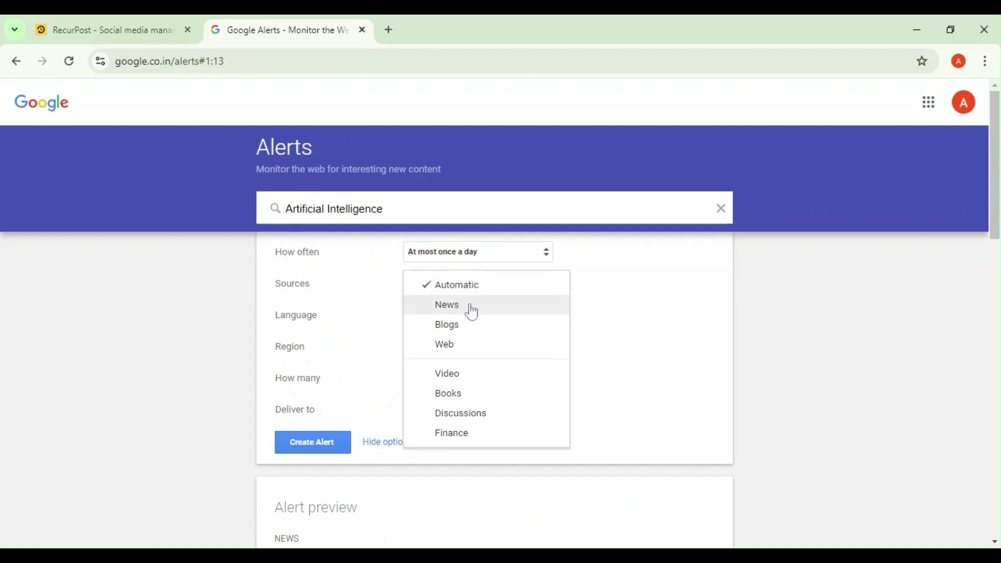
{"action": "left_click", "coordinate": [469, 308]}
{"action": "left_click", "coordinate": [469, 327]}
{"action": "left_click", "coordinate": [611, 314]}
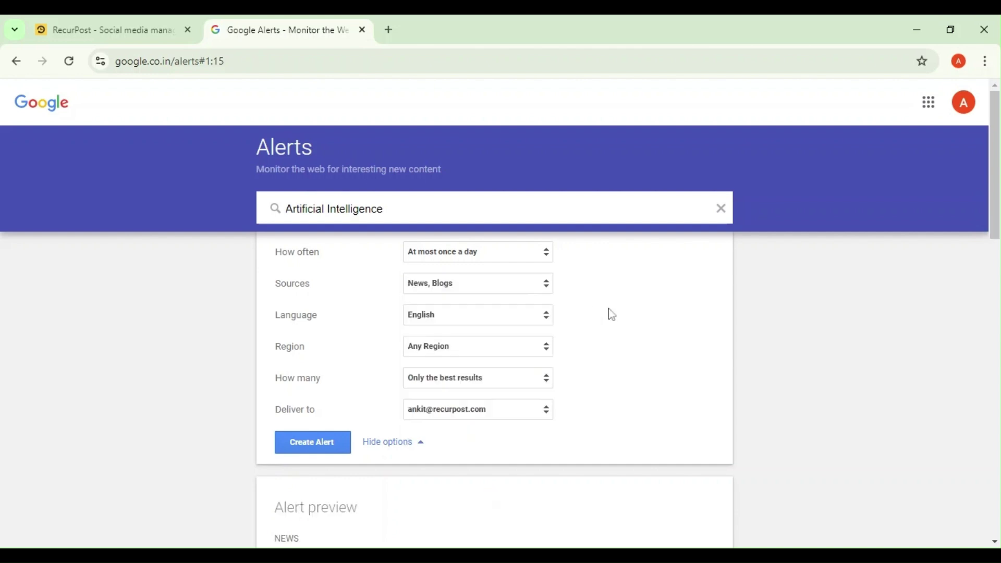
- Limit the alert to the United States and deliver it as an RSS feed
{"action": "left_click", "coordinate": [514, 352]}
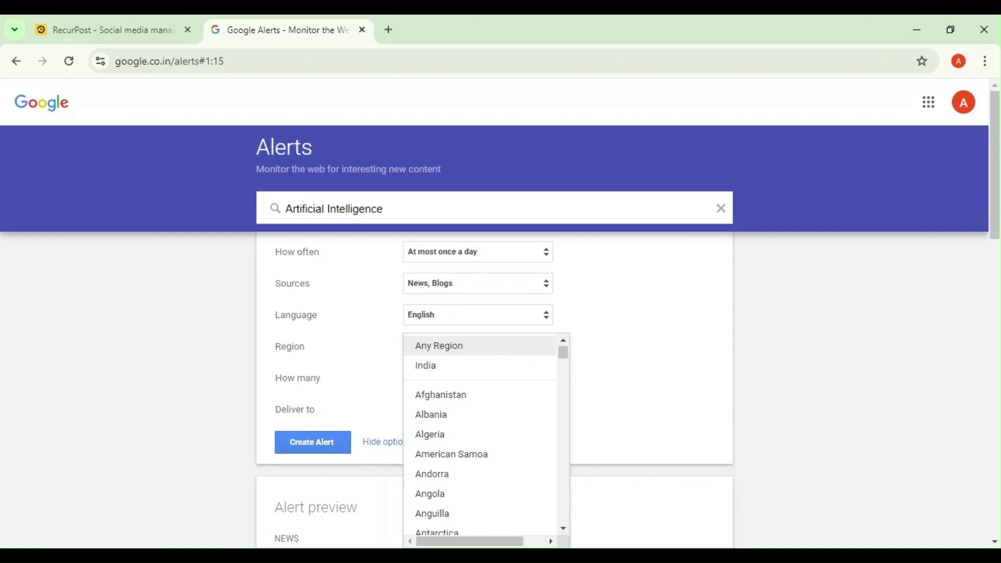
{"action": "scroll", "coordinate": [480, 433], "scroll_direction": "down", "scroll_amount": 20}
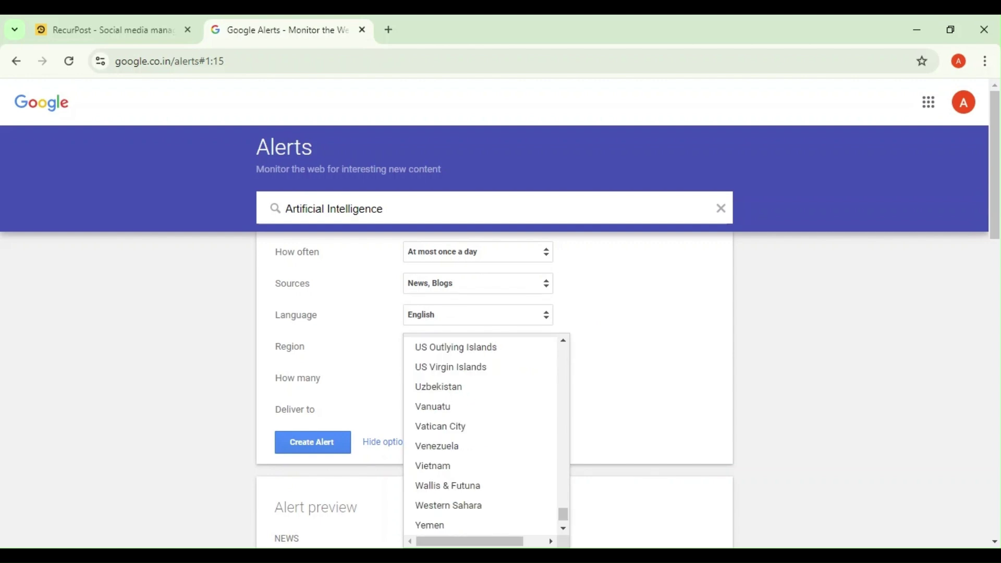
{"action": "scroll", "coordinate": [474, 431], "scroll_direction": "down", "scroll_amount": 1}
{"action": "scroll", "coordinate": [474, 438], "scroll_direction": "up", "scroll_amount": 2}
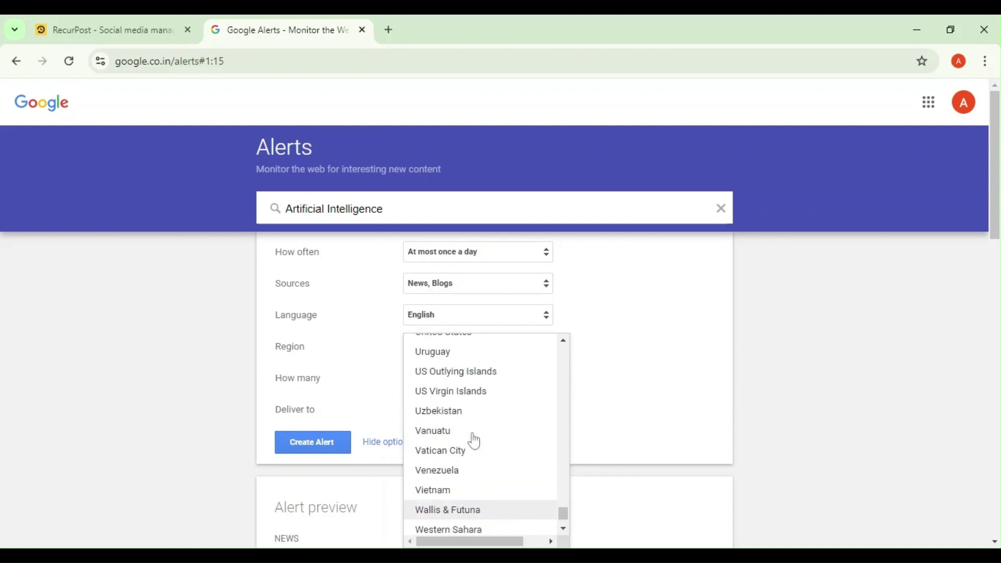
{"action": "scroll", "coordinate": [473, 440], "scroll_direction": "up", "scroll_amount": 2}
{"action": "left_click", "coordinate": [480, 411]}
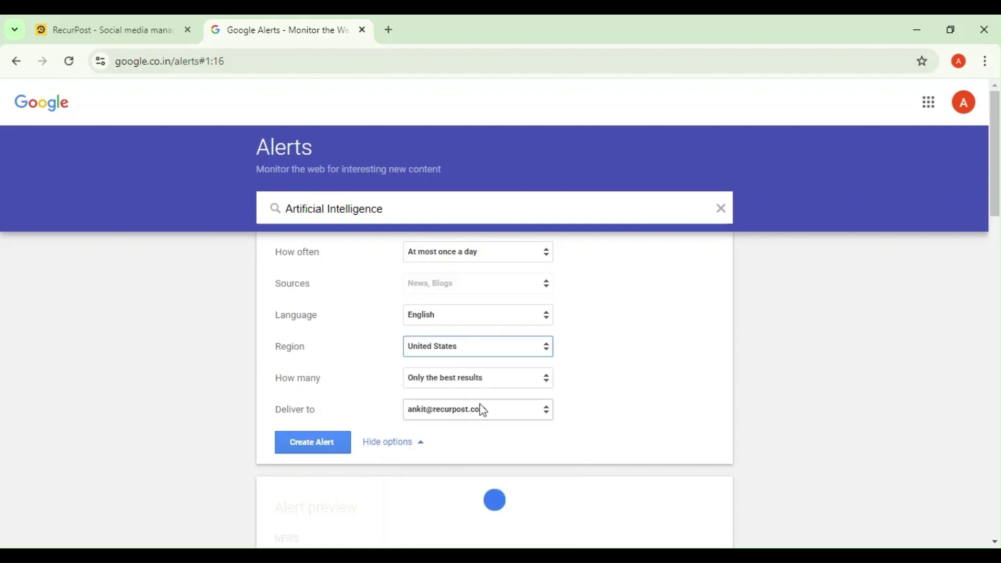
{"action": "left_click", "coordinate": [478, 418]}
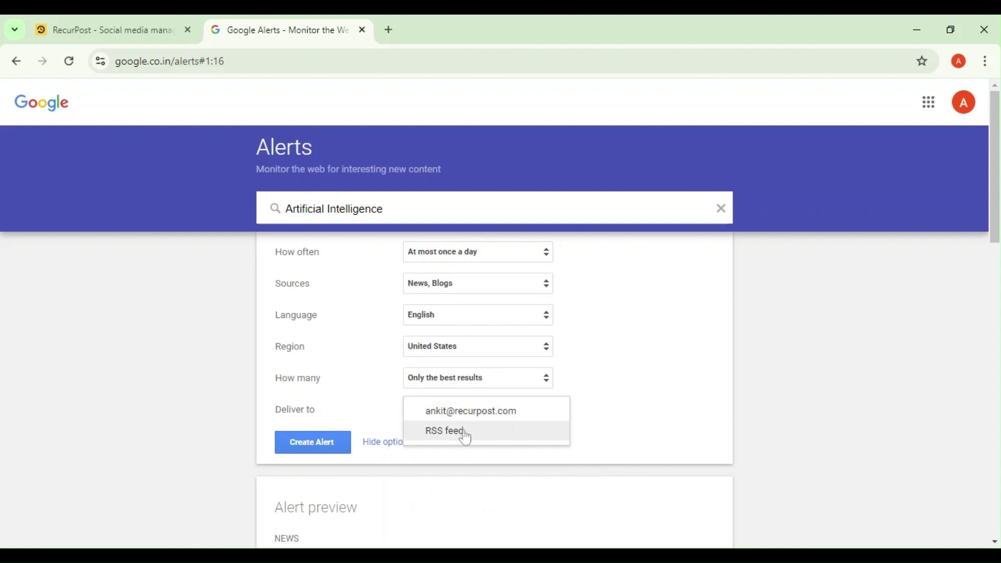
{"action": "left_click", "coordinate": [465, 437]}
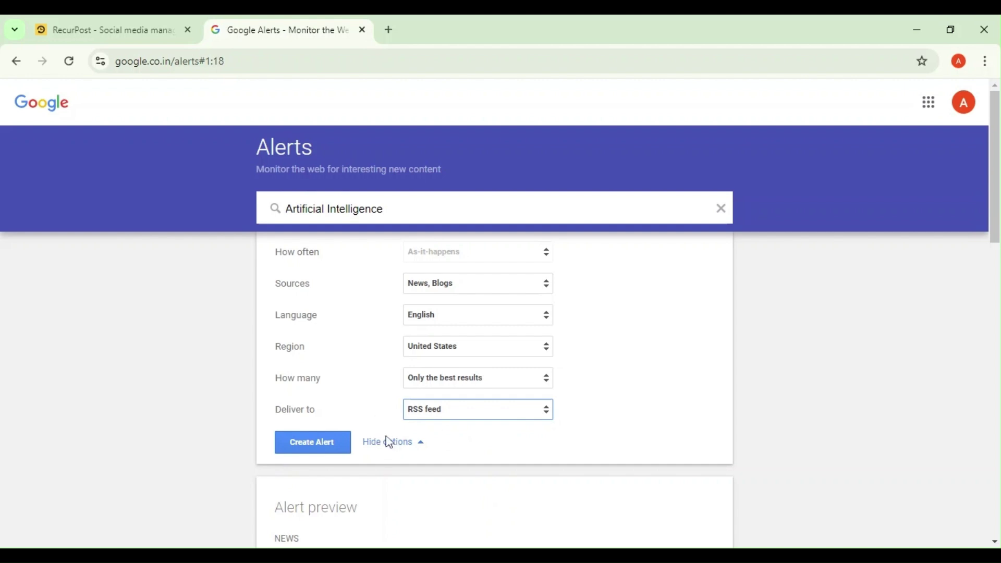
- Create the Artificial Intelligence alert, open its RSS feed and select the feed URL
{"action": "left_click", "coordinate": [327, 445]}
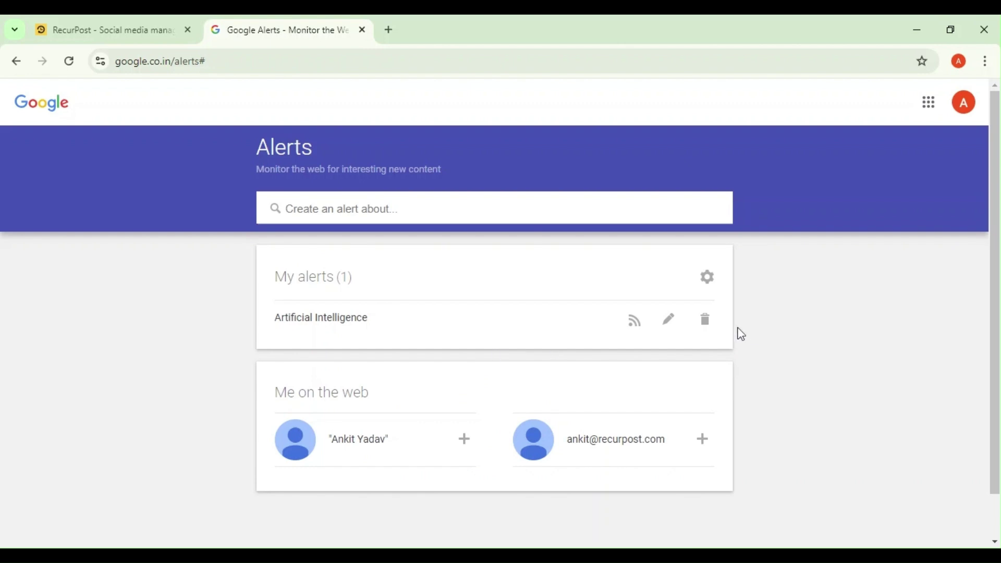
{"action": "left_click", "coordinate": [635, 329]}
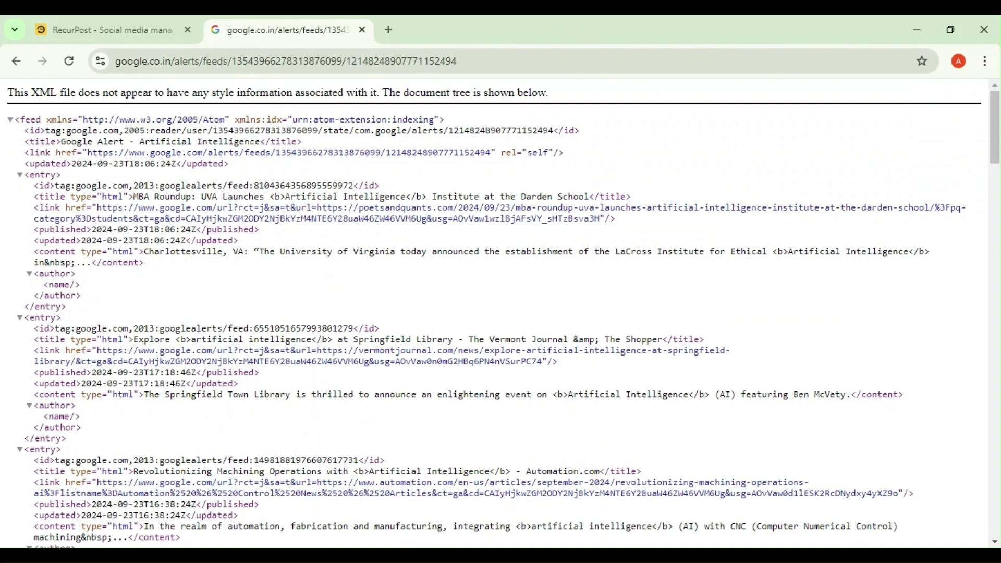
{"action": "left_click_drag", "start_coordinate": [403, 62], "coordinate": [516, 69]}
{"action": "key", "text": "ctrl+a"}
{"action": "key", "text": "ctrl+c"}
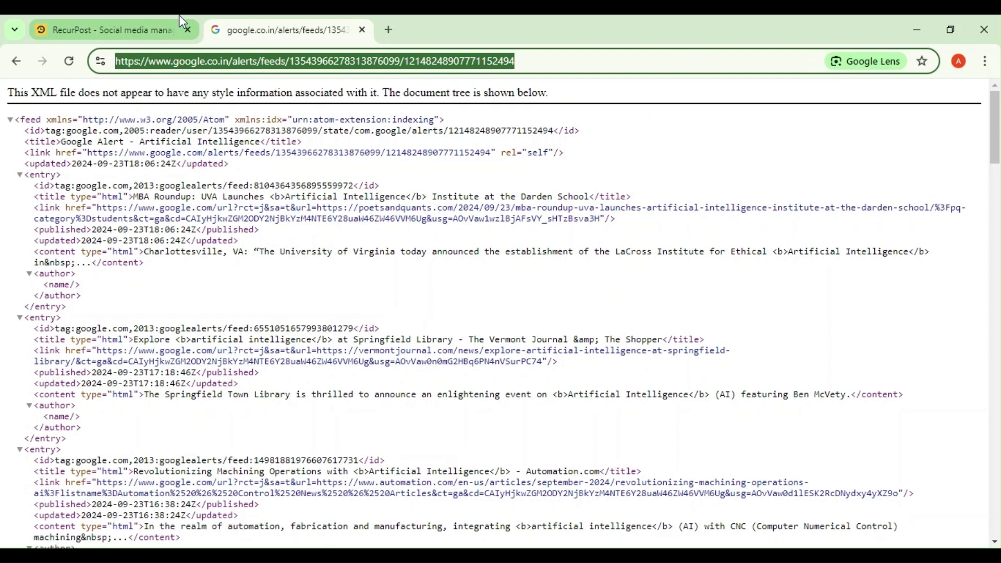
- Return to RecurPost and open Libraries to reach the Daily Post Ai library
{"action": "left_click", "coordinate": [157, 29]}
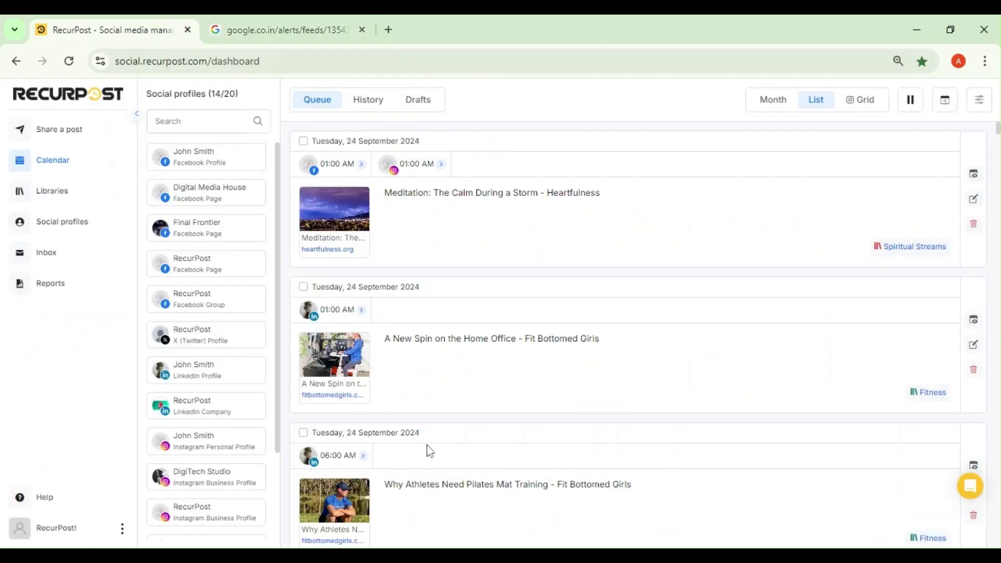
{"action": "left_click", "coordinate": [60, 196]}
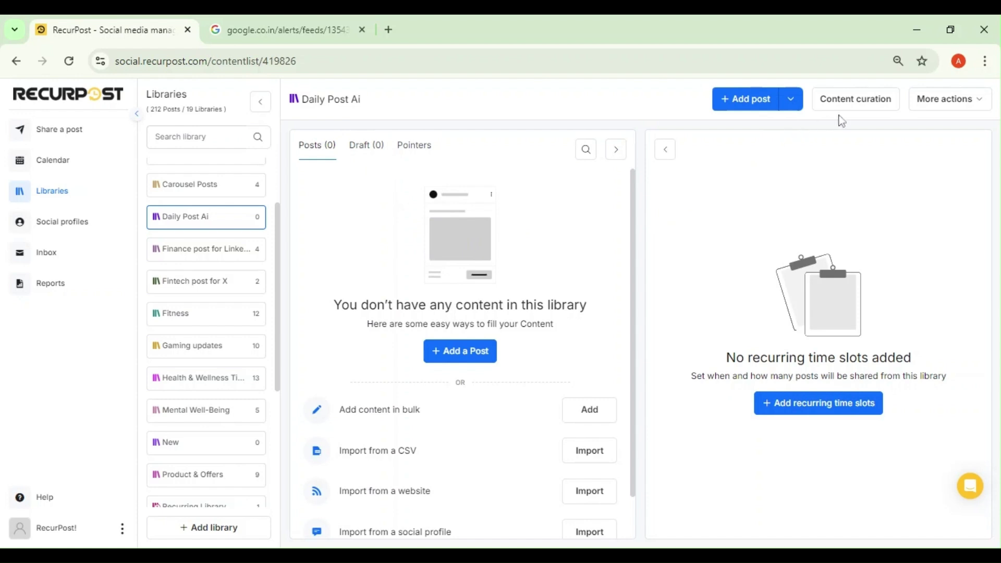
- Add the pasted Google Alerts feed with Auto-Add RSS Items off and newest posts first
{"action": "left_click", "coordinate": [854, 103]}
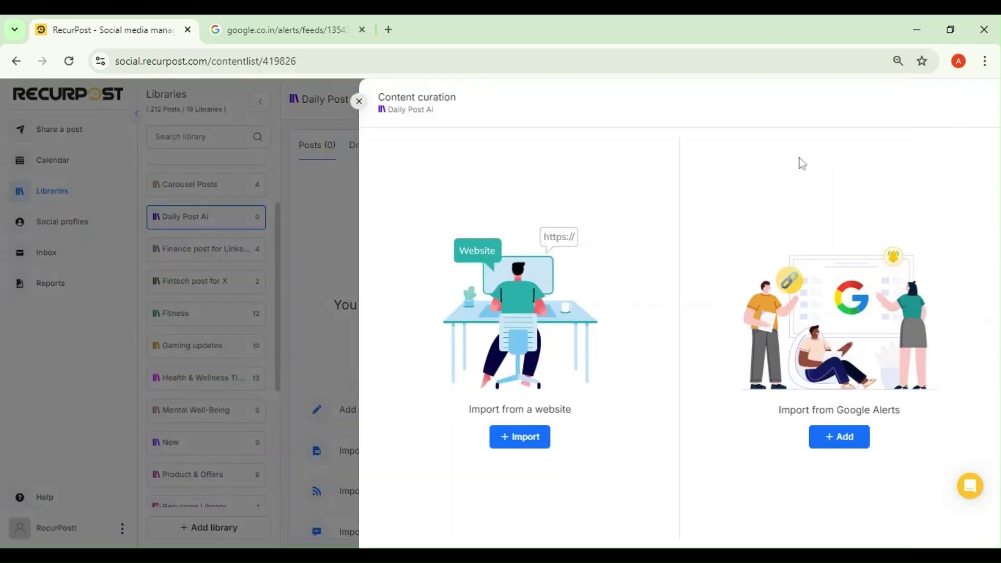
{"action": "left_click", "coordinate": [830, 438]}
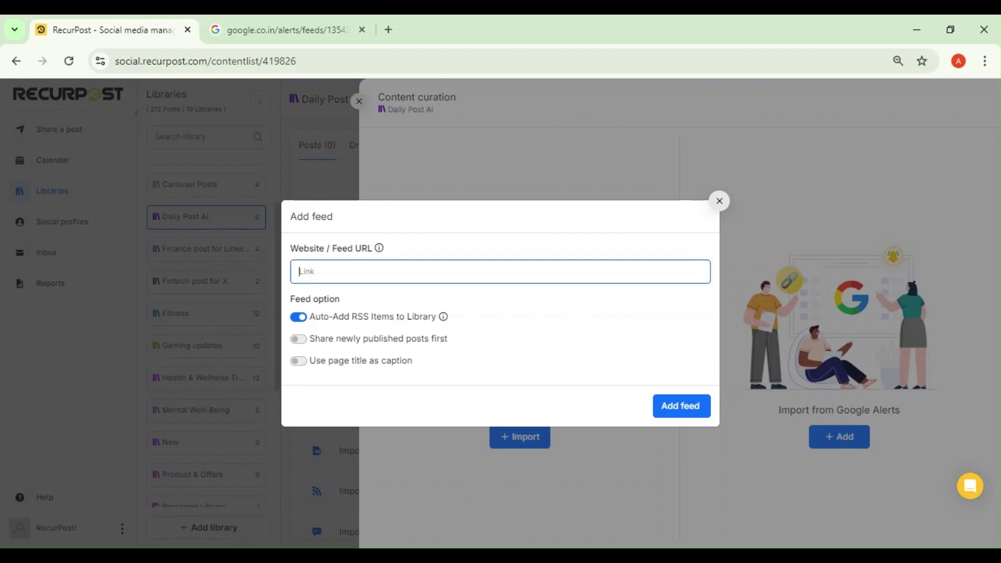
{"action": "key", "text": "ctrl+v"}
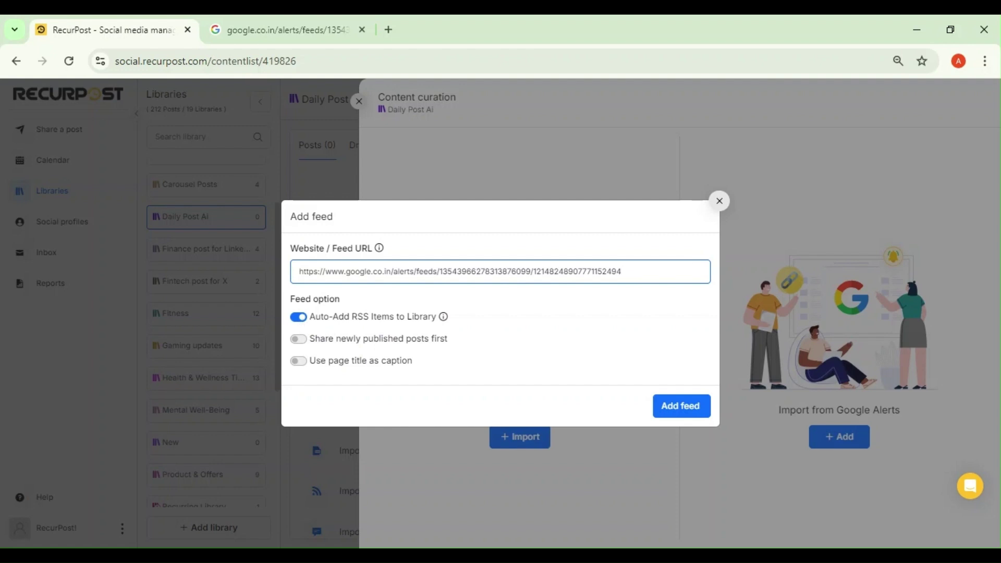
{"action": "key", "text": "Tab"}
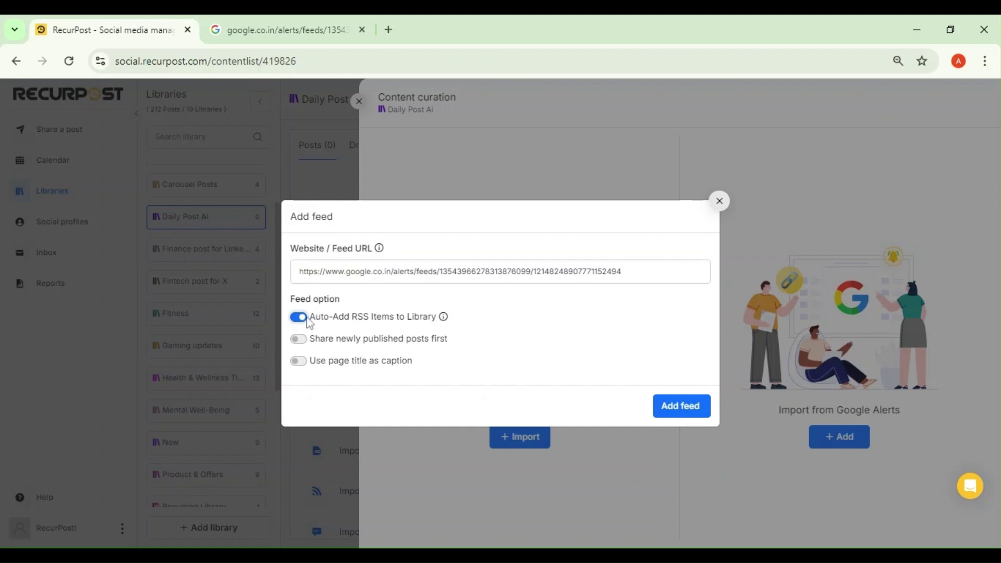
{"action": "left_click", "coordinate": [300, 318]}
{"action": "left_click", "coordinate": [298, 339]}
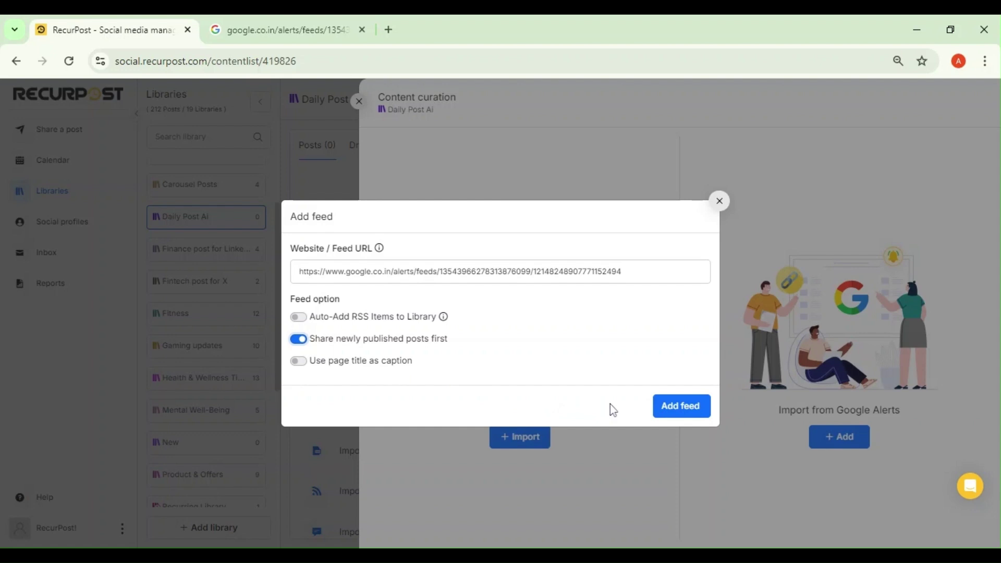
{"action": "left_click", "coordinate": [689, 411]}
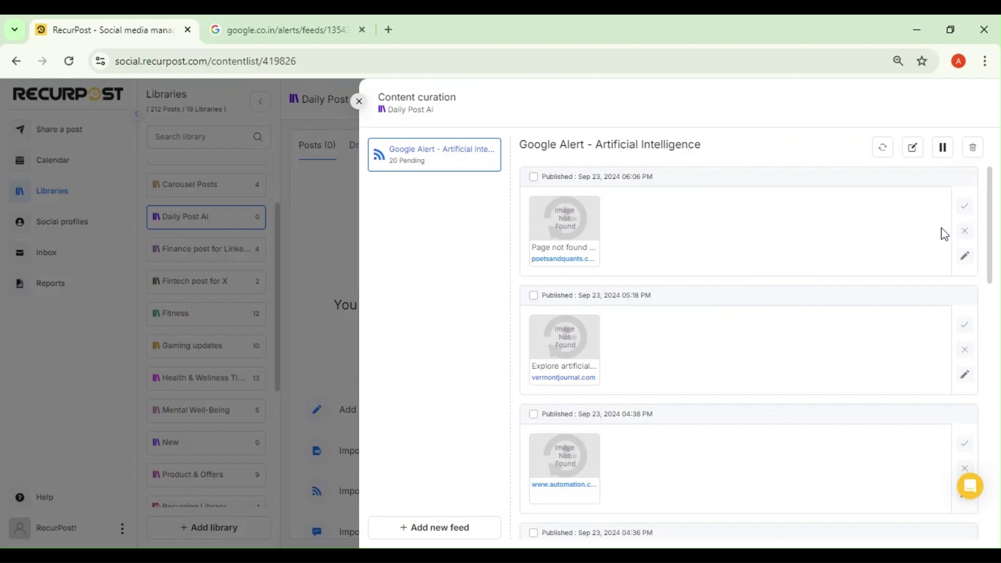
- Approve the first curated article and reject the vermontjournal.com article
{"action": "left_click", "coordinate": [962, 212]}
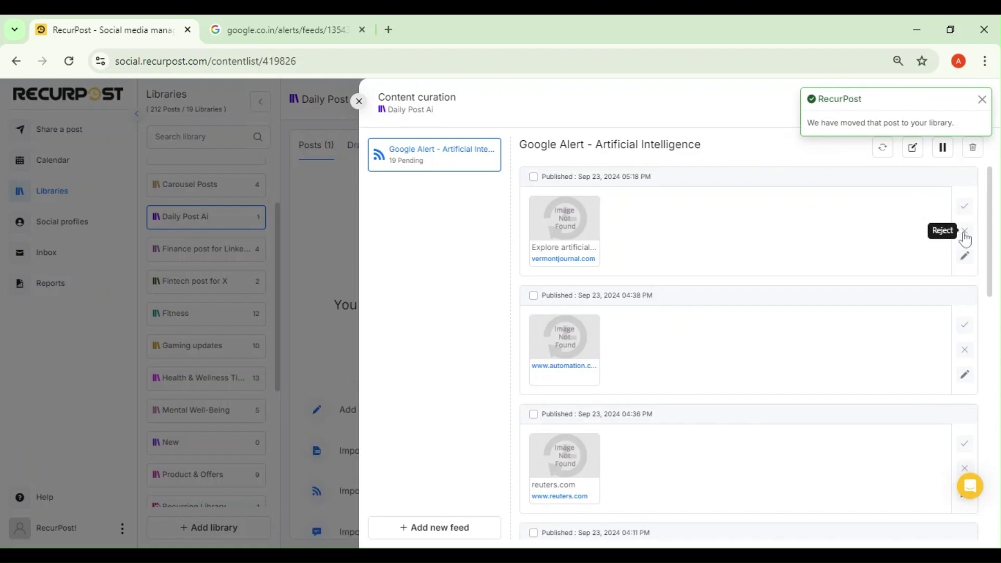
{"action": "left_click", "coordinate": [964, 233]}
{"action": "left_click", "coordinate": [598, 357]}
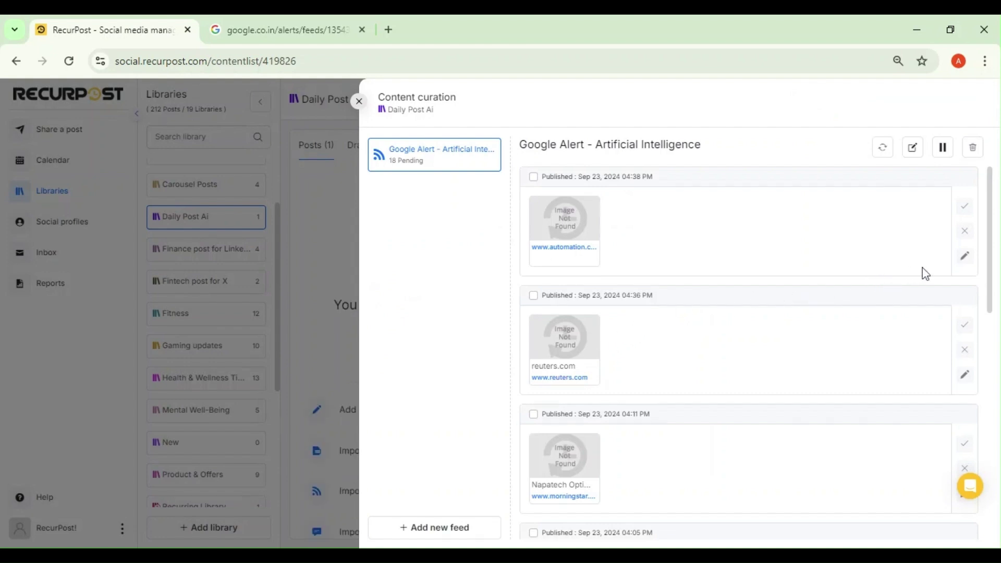
- Edit the automation.com article and approve it into Daily Post Ai
{"action": "left_click", "coordinate": [969, 265]}
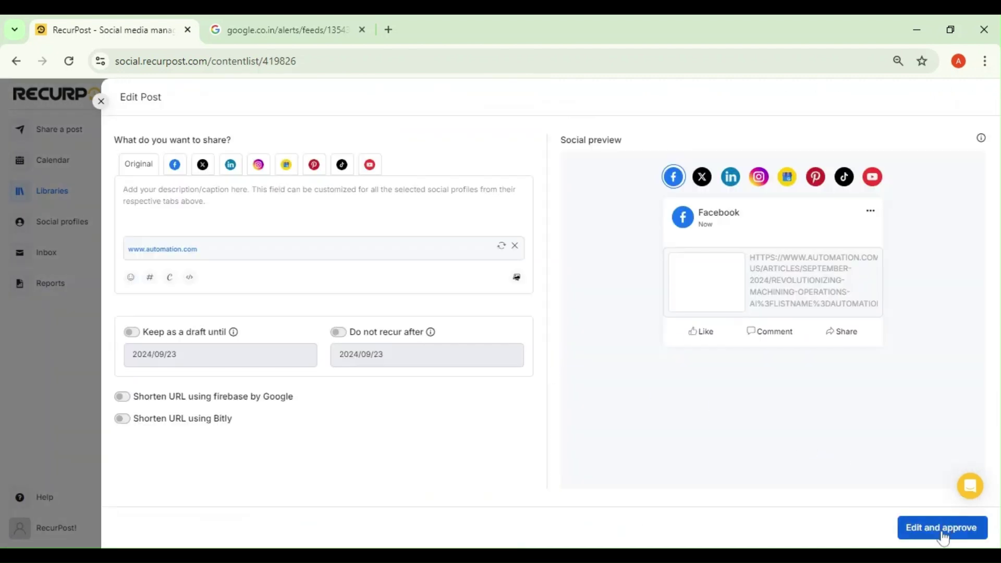
{"action": "left_click", "coordinate": [942, 528]}
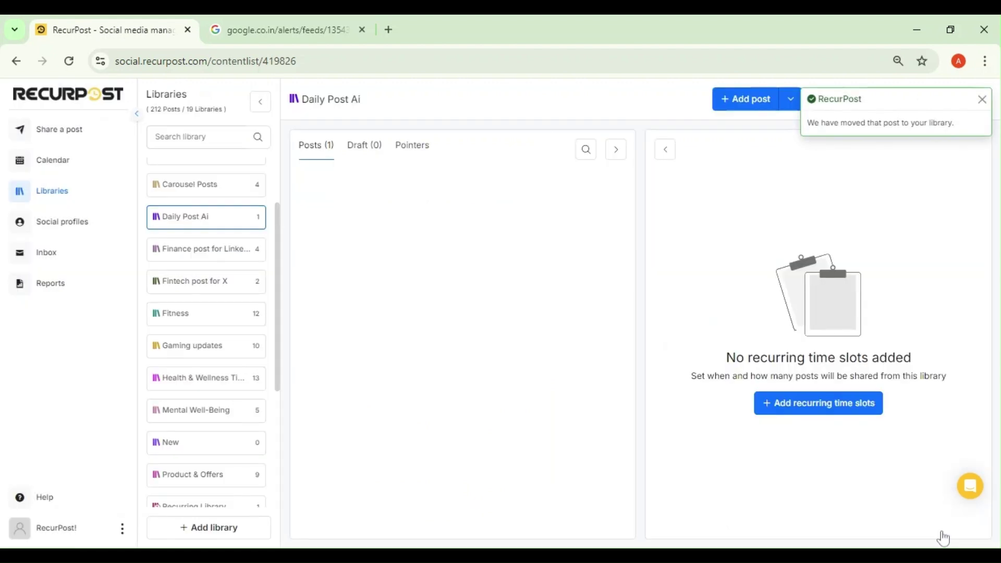
{"action": "left_click", "coordinate": [981, 99]}
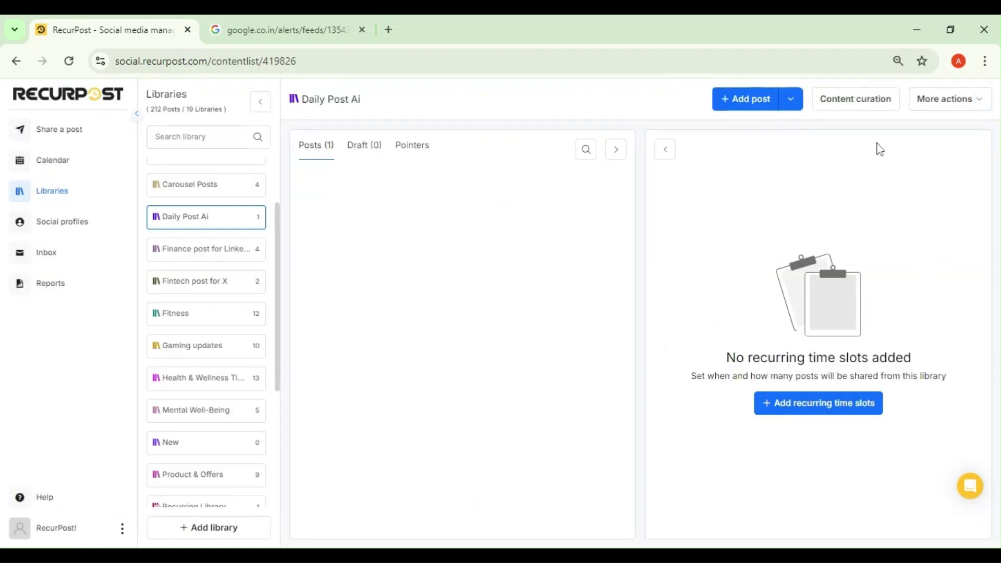
- Give the reuters.com UAE AI article an AI caption and approve it
{"action": "left_click", "coordinate": [69, 60]}
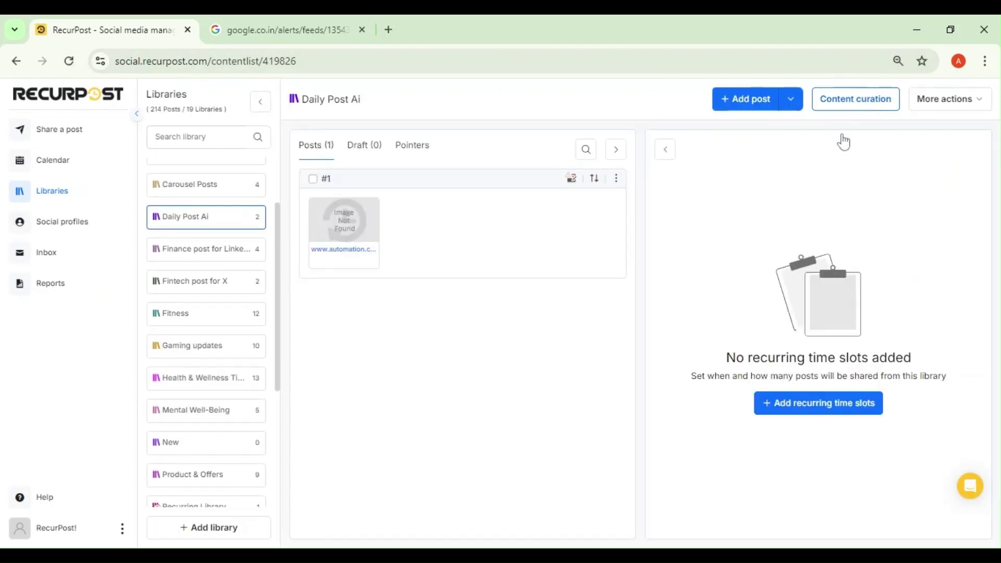
{"action": "left_click", "coordinate": [850, 103]}
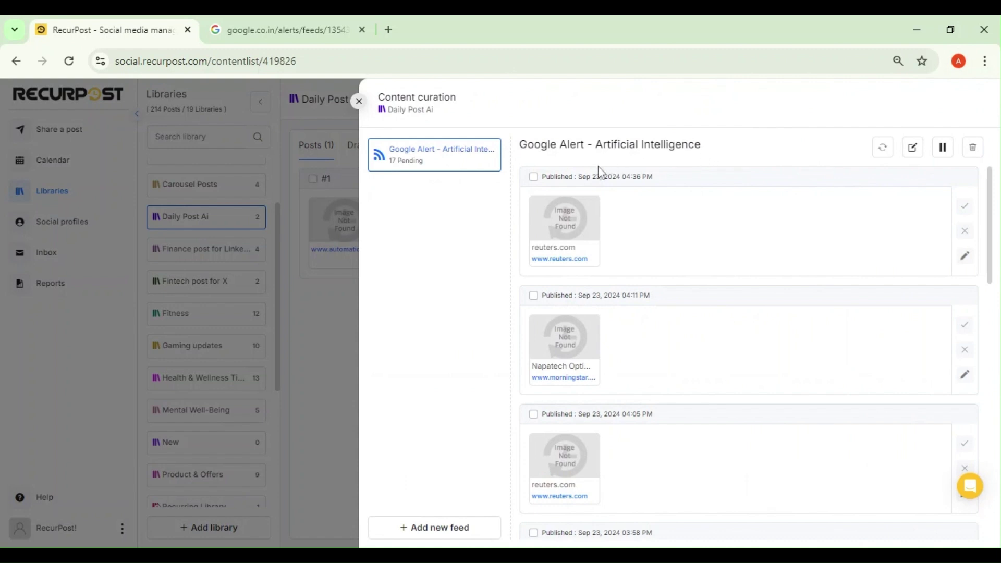
{"action": "left_click", "coordinate": [533, 176]}
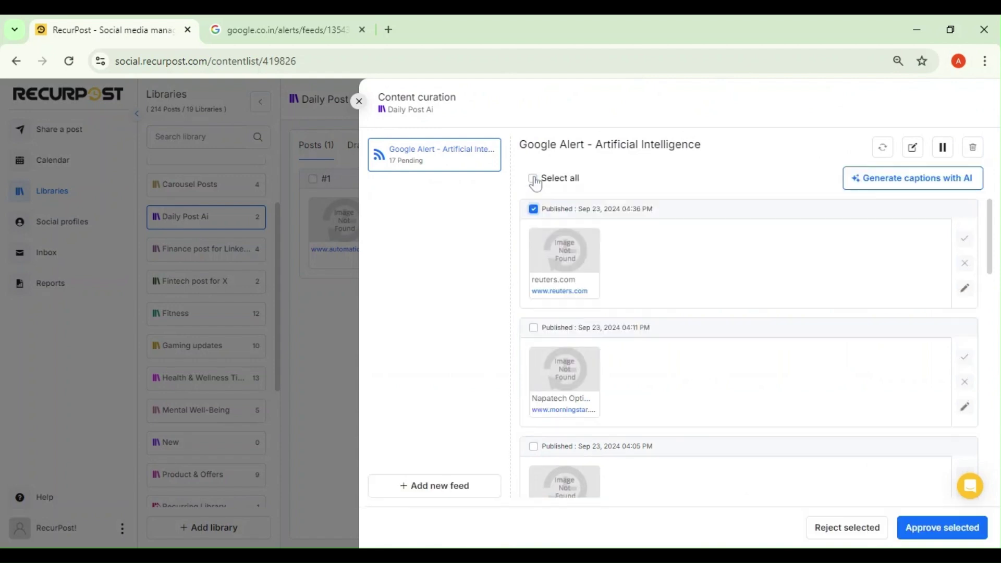
{"action": "left_click", "coordinate": [920, 185]}
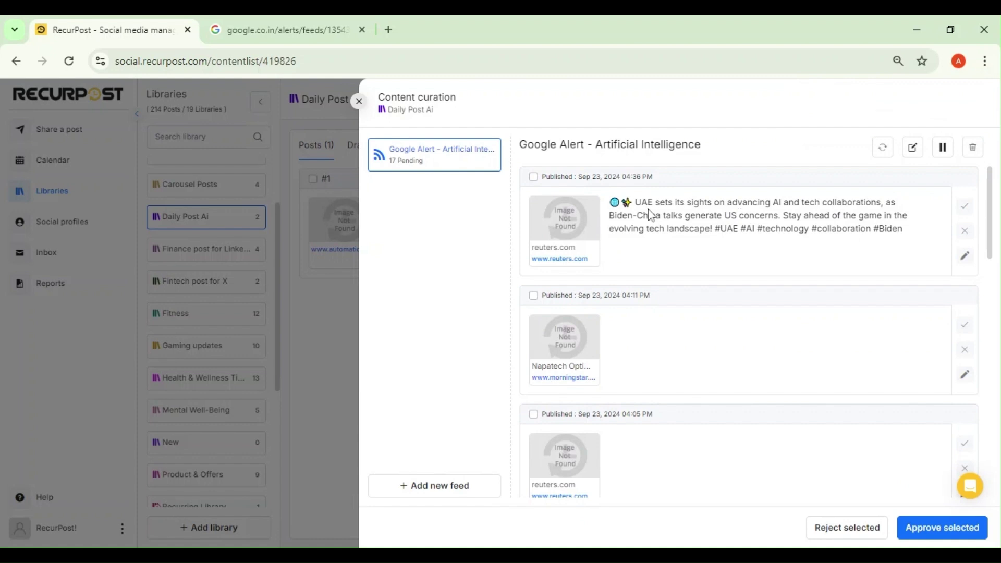
{"action": "left_click", "coordinate": [967, 210]}
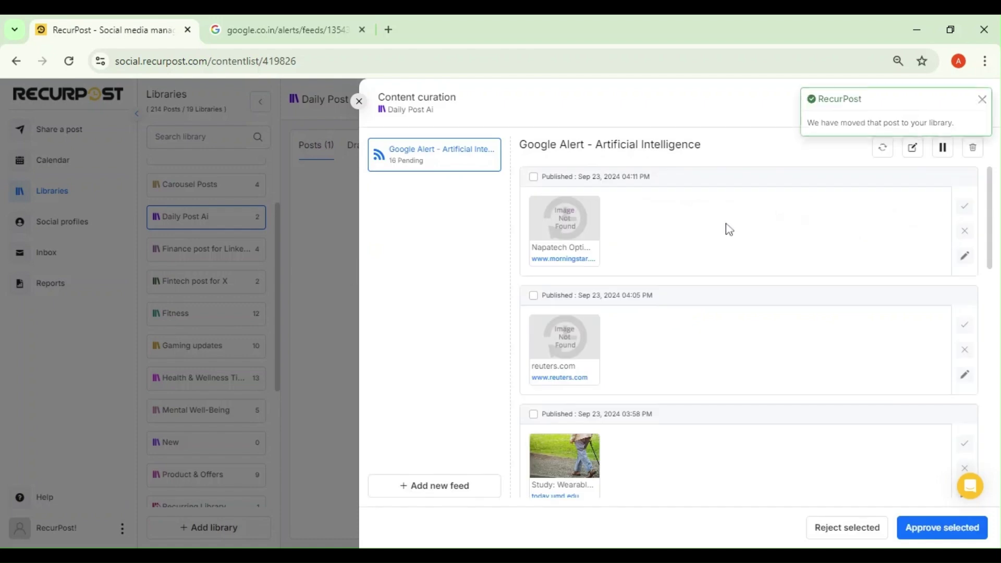
{"action": "left_click", "coordinate": [534, 179]}
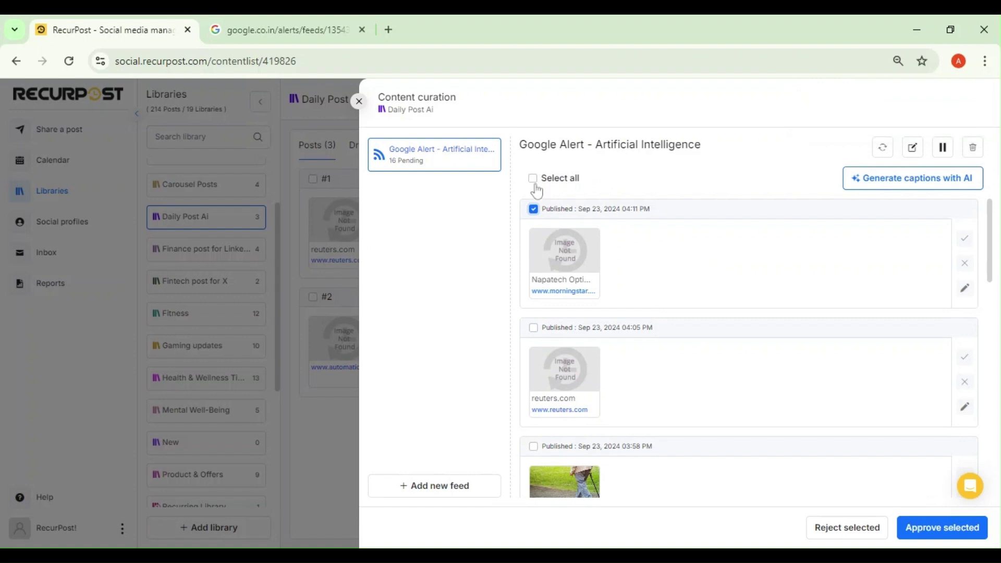
- Select all 16 remaining pending articles and generate AI captions for them
{"action": "left_click", "coordinate": [533, 179]}
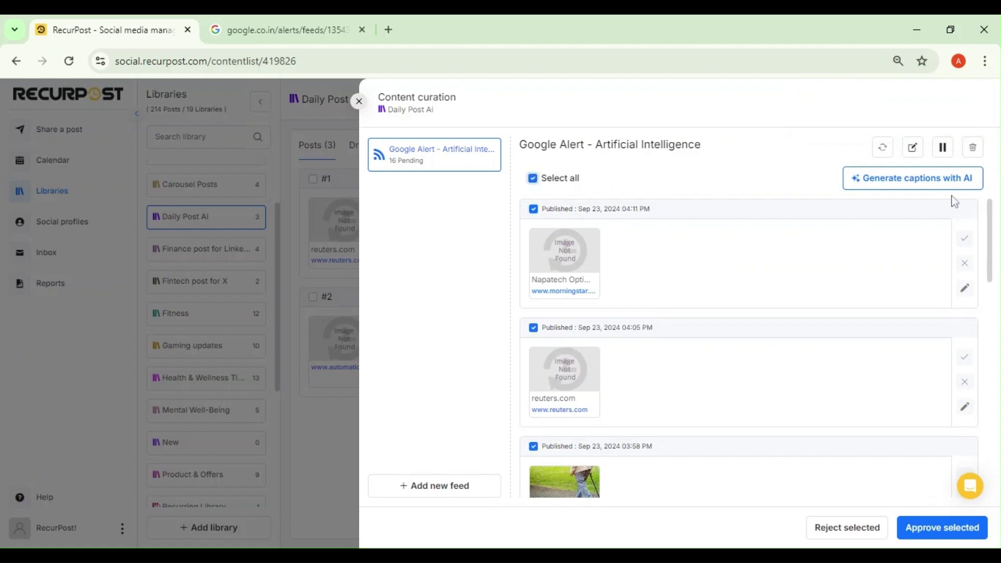
{"action": "left_click", "coordinate": [921, 185]}
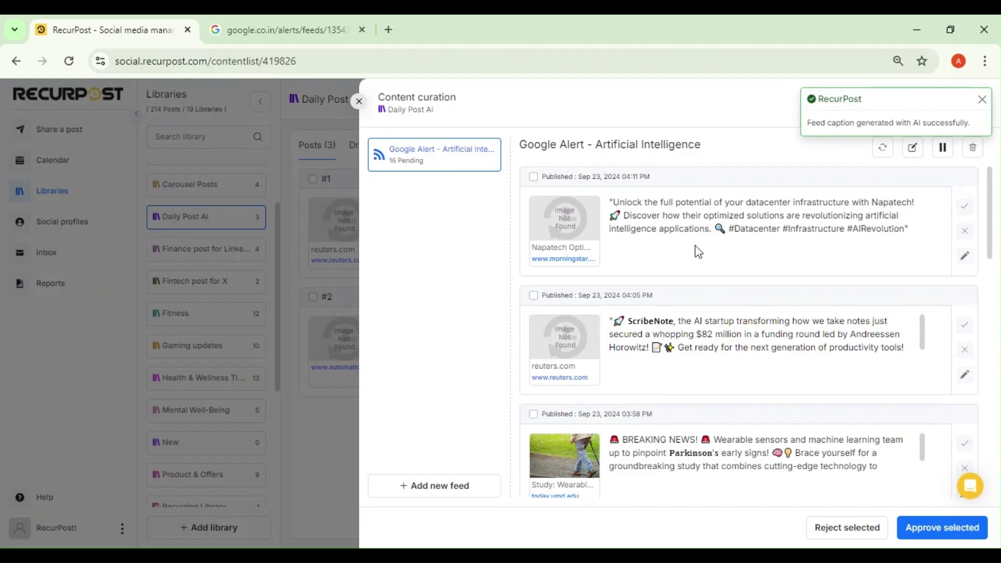
{"action": "scroll", "coordinate": [697, 251], "scroll_direction": "down", "scroll_amount": 3}
{"action": "scroll", "coordinate": [740, 256], "scroll_direction": "up", "scroll_amount": 3}
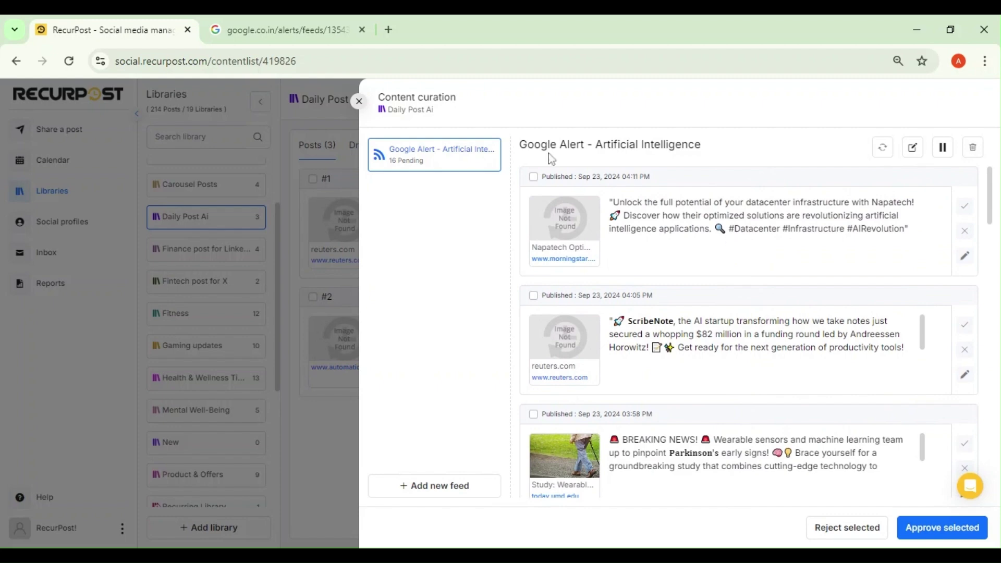
{"action": "left_click", "coordinate": [359, 101]}
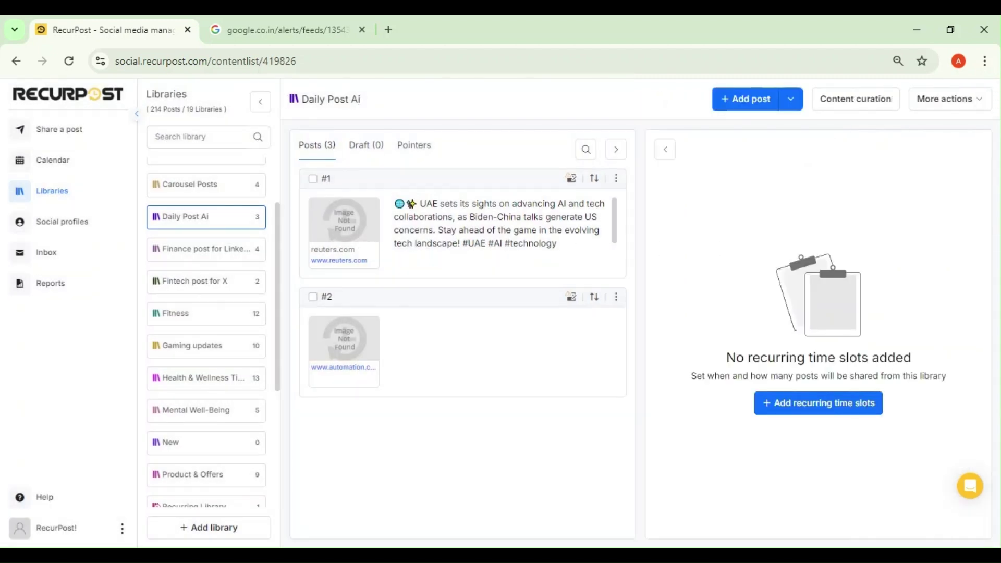